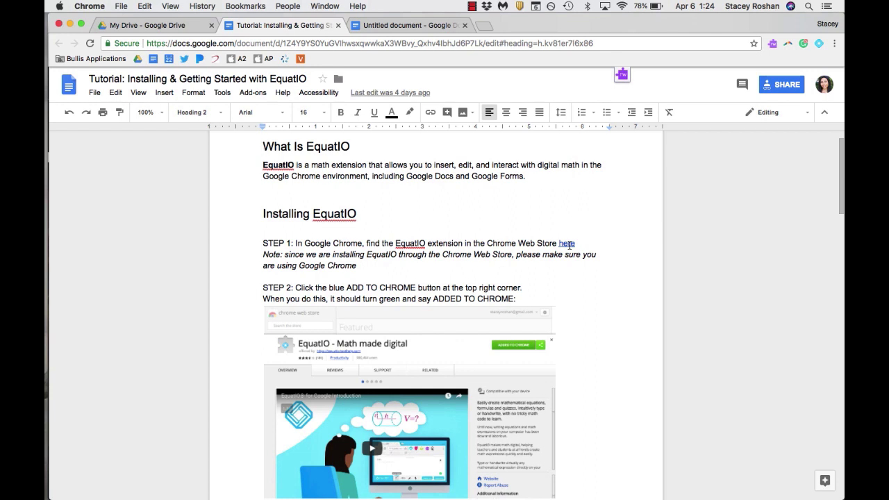
Follow the tutorial's Step 1 'here' link to the EquatIO Chrome Web Store listing.
left_click(568, 244)
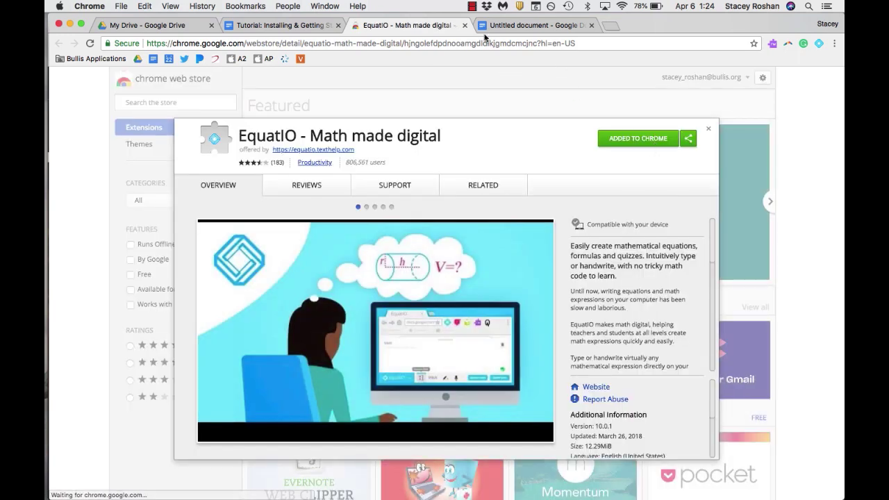
Switch back to the blank Untitled Google Doc.
left_click(502, 25)
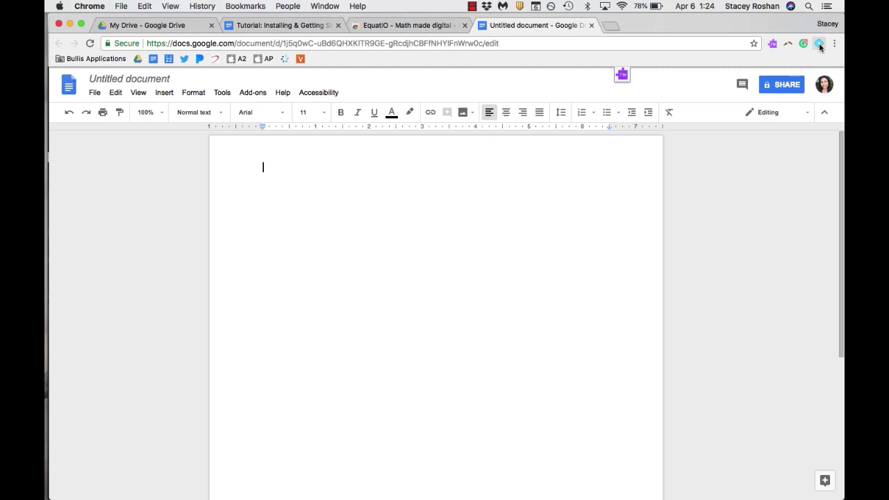
Build √(5x²+7x) = 10 in EquatIO's equation editor and insert it at the document top.
left_click(819, 43)
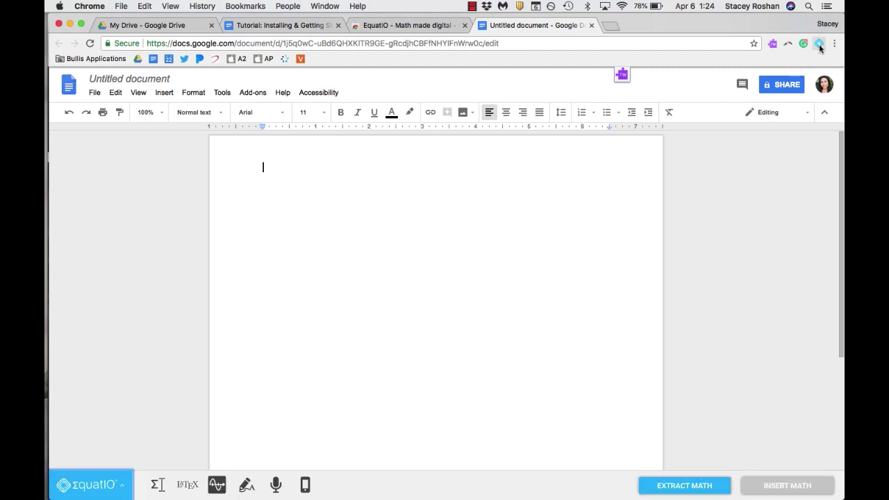
left_click(156, 487)
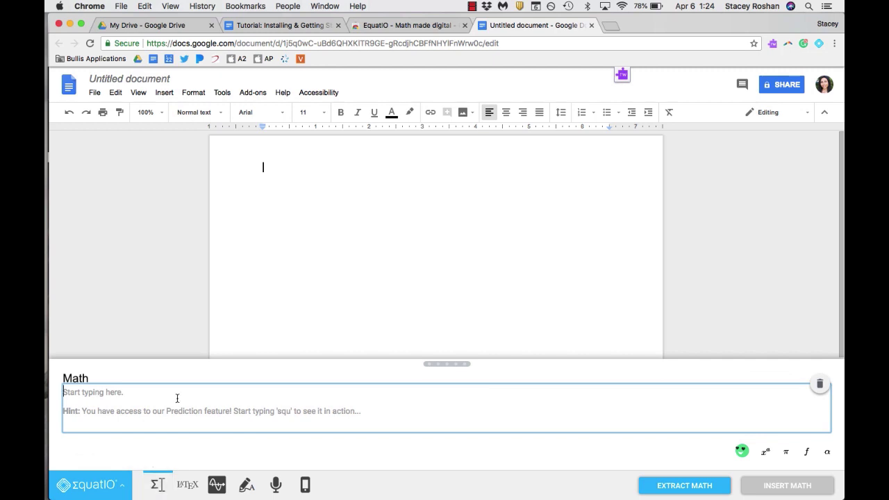
type("sq")
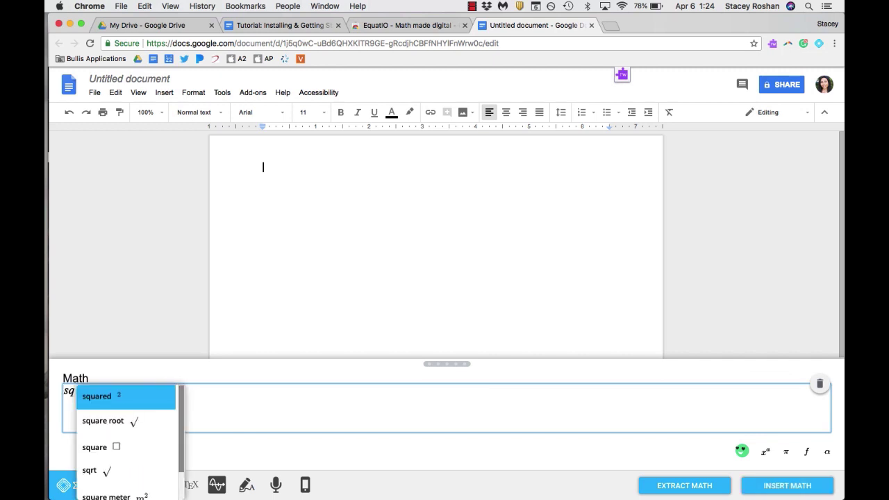
key("Down")
key("Return")
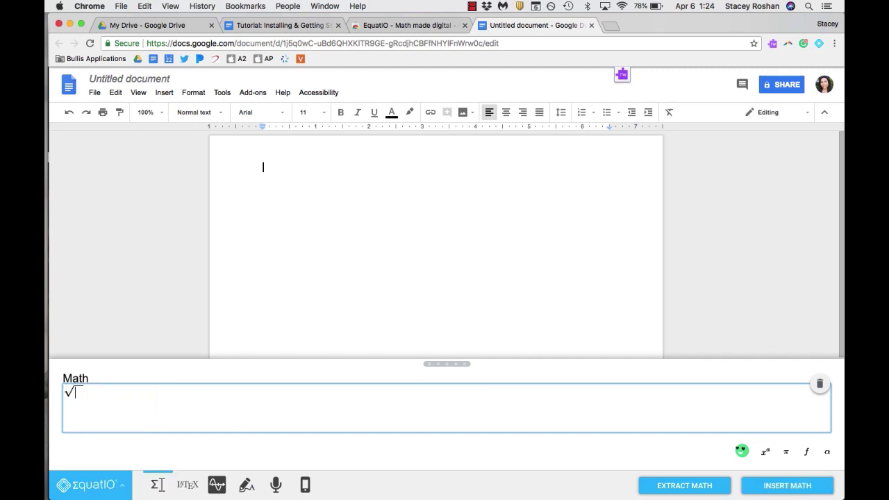
type("5x² + ")
type("7x =")
type(" 10")
left_click(765, 493)
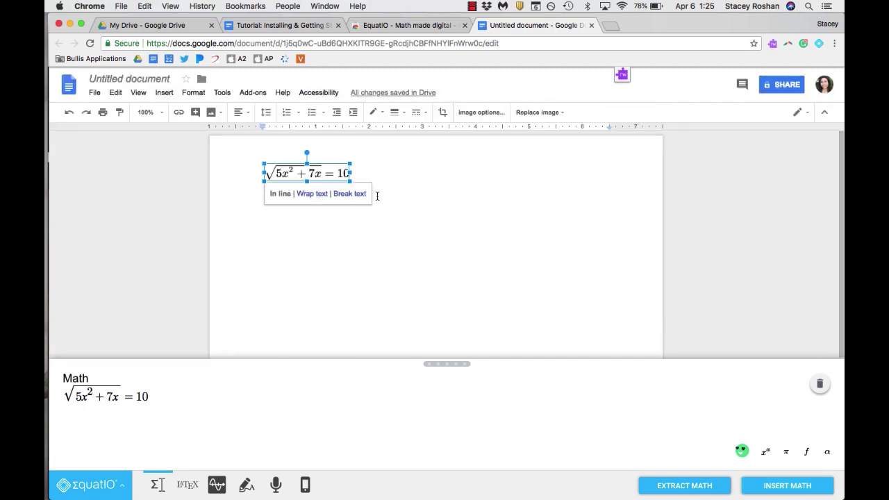
left_click(384, 195)
On a new line, insert the definite integral from a to b of f(x) dx.
key("Return")
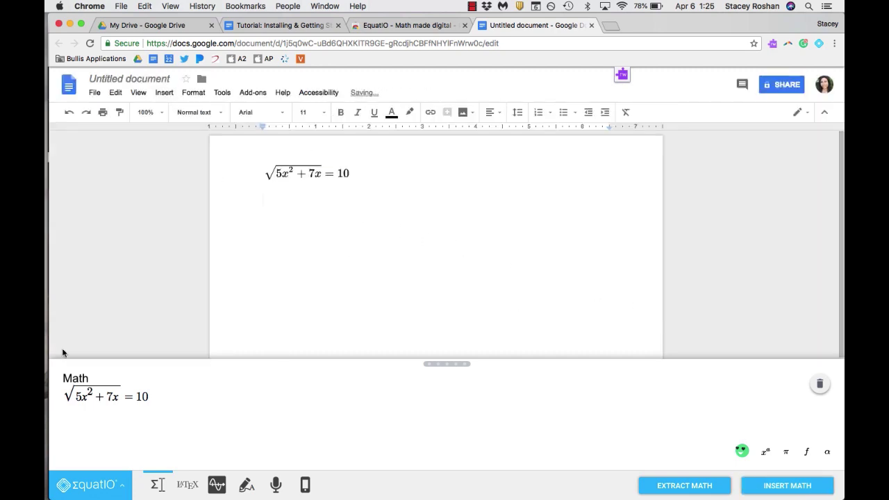
left_click_drag(173, 424, 58, 391)
type("int")
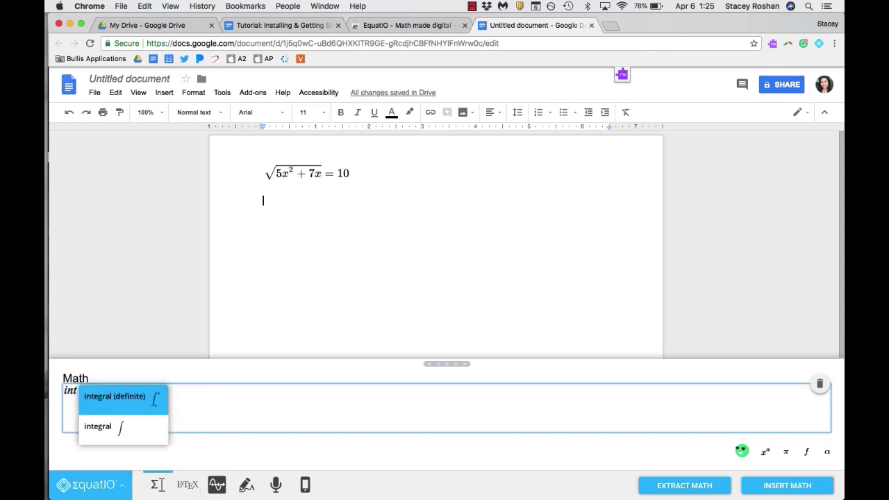
key("Return")
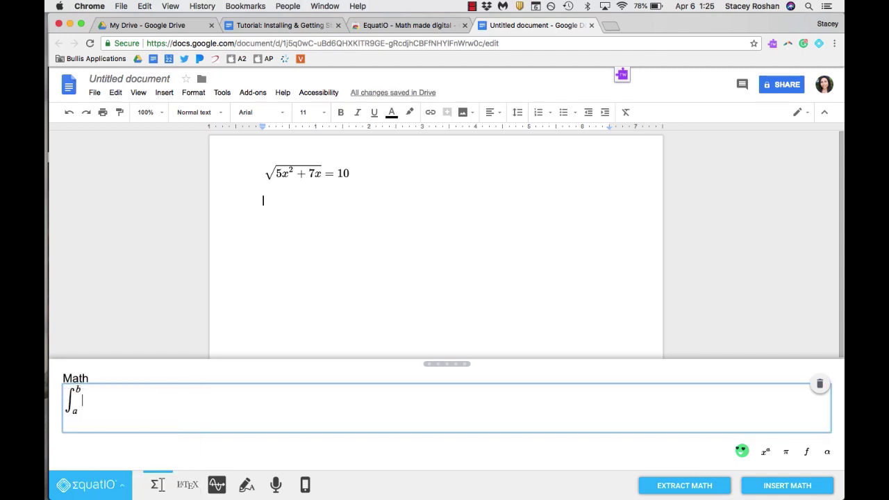
type("f(x)dx")
key("ctrl+Return")
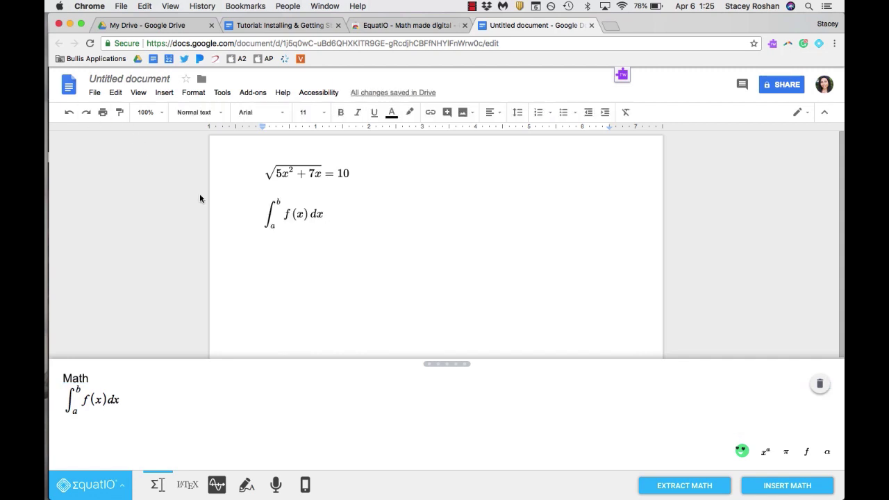
left_click(317, 173)
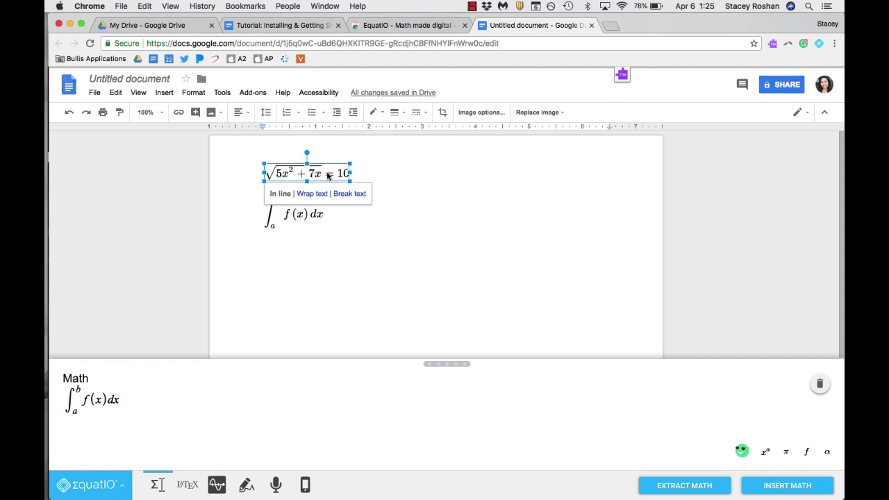
Extract the square-root equation image back into the EquatIO math field and select it.
left_click(676, 492)
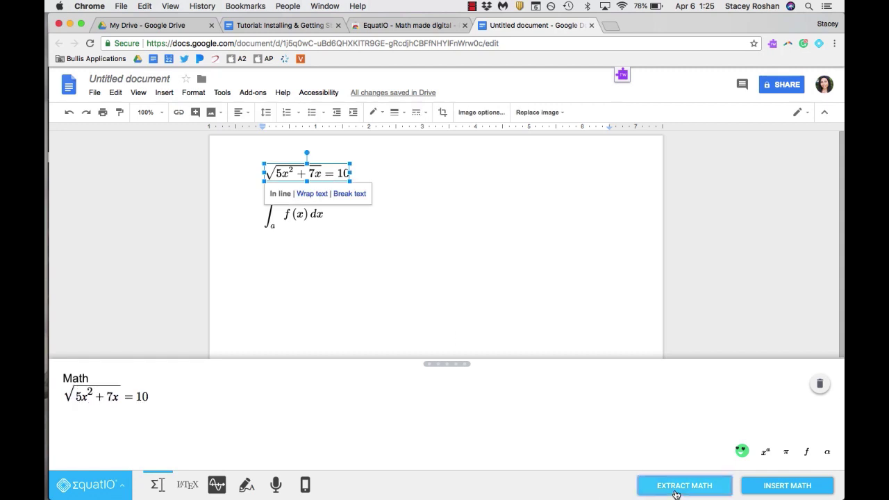
left_click(173, 409)
left_click_drag(165, 402, 89, 394)
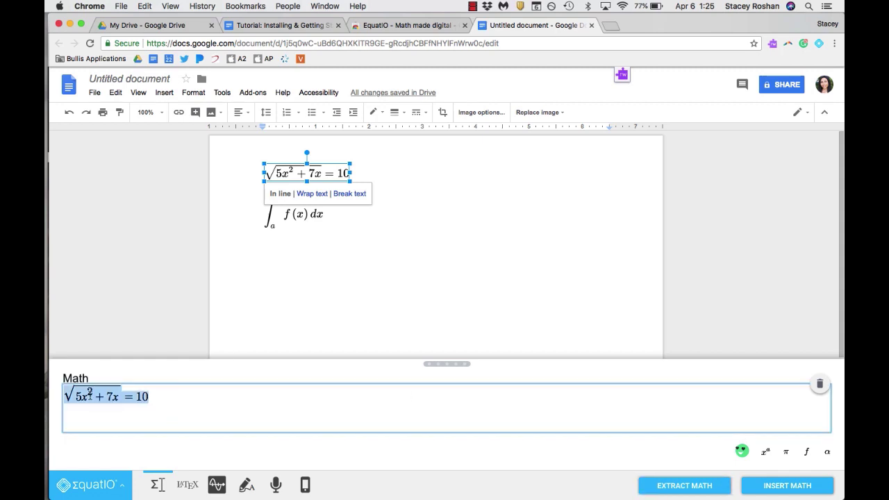
left_click(451, 281)
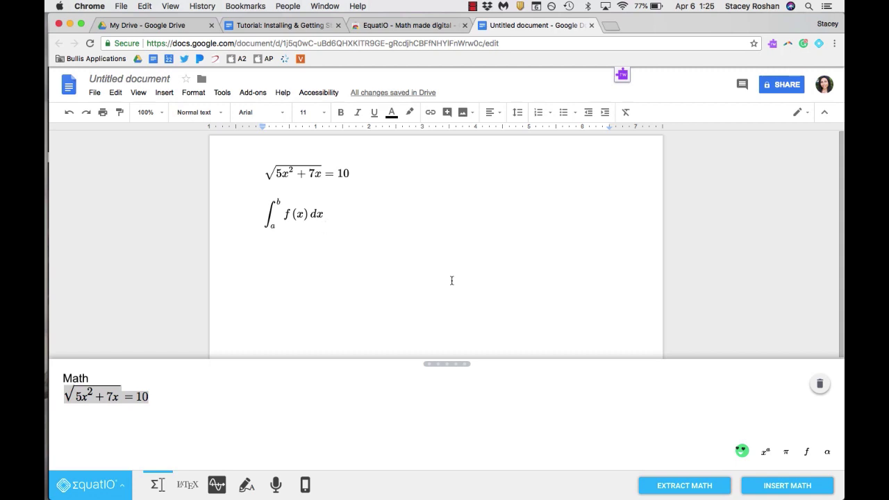
Review EquatIO Math Options with math, chemistry and formula prediction enabled, and save.
left_click(114, 490)
left_click(115, 367)
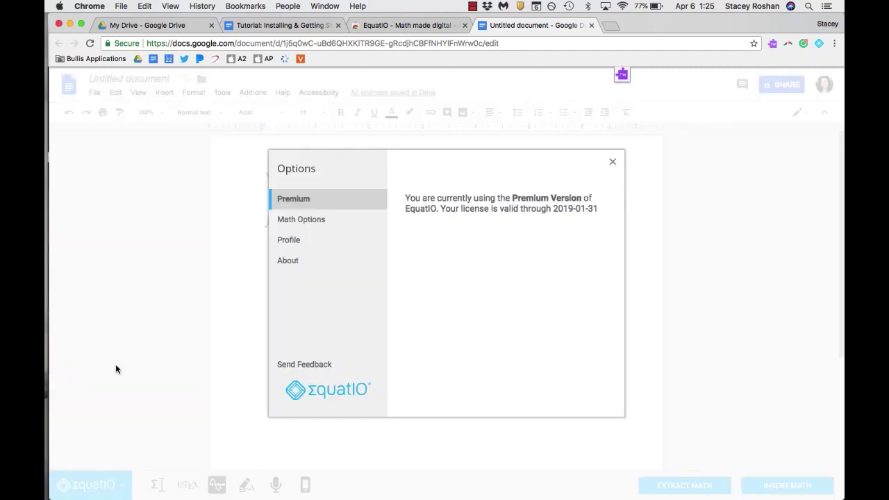
left_click(340, 220)
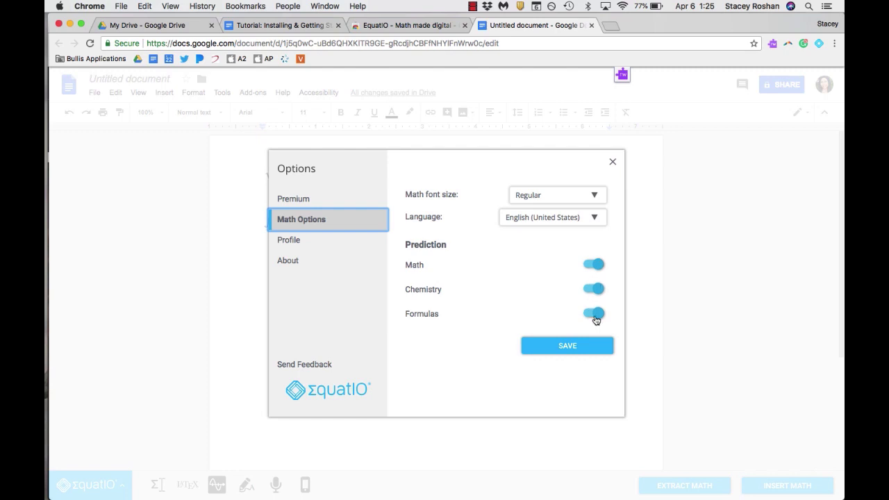
left_click(574, 352)
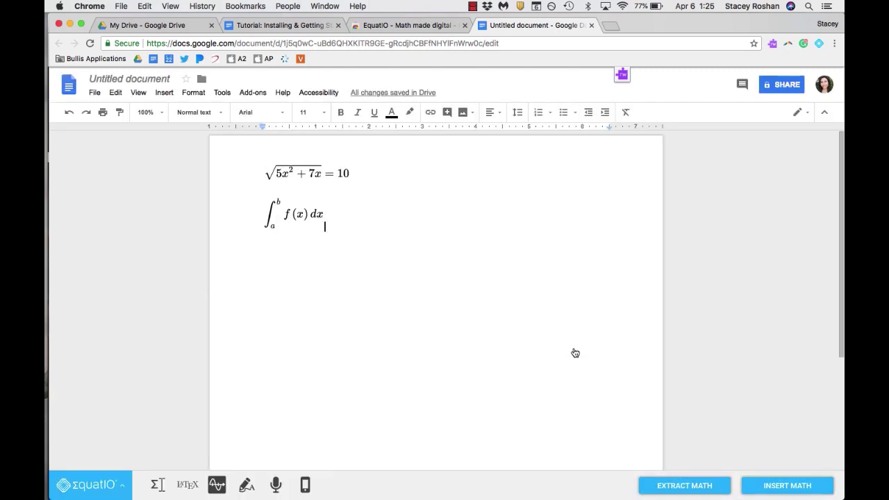
Replace the math field contents with the quadratic formula prediction, then erase it.
left_click(157, 485)
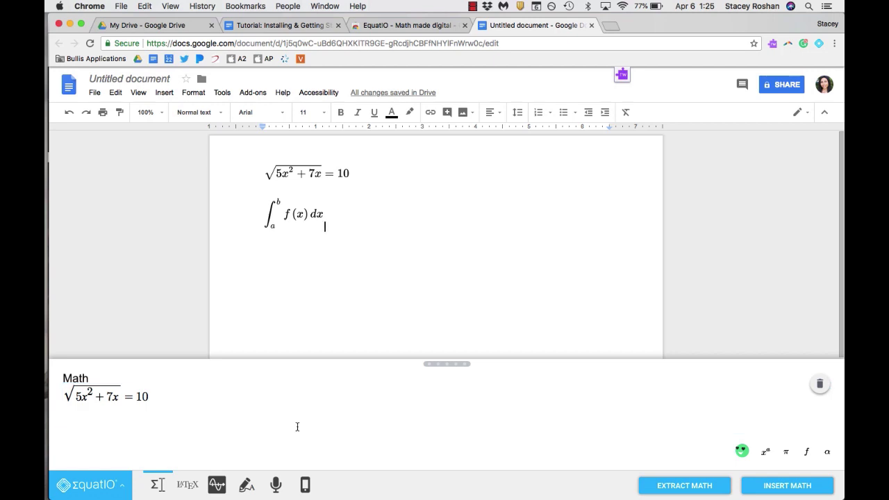
left_click_drag(294, 412, 110, 368)
type("quad")
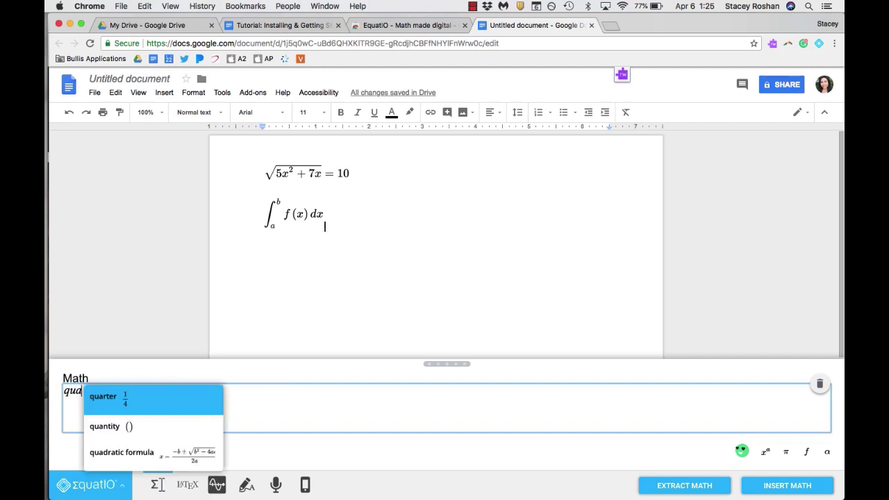
key("Down")
key("Down")
key("Return")
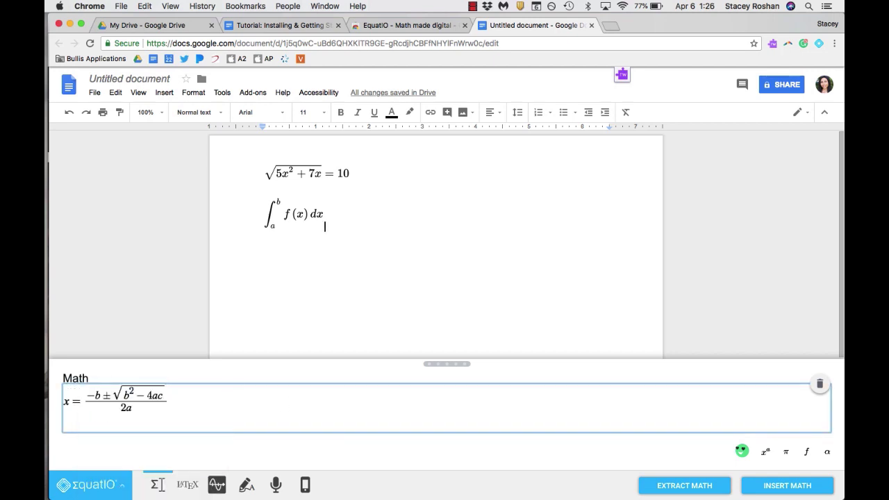
key("BackSpace")
key("BackSpace")
key("BackSpace")
key("BackSpace")
key("BackSpace")
key("BackSpace")
key("BackSpace")
key("BackSpace")
key("BackSpace")
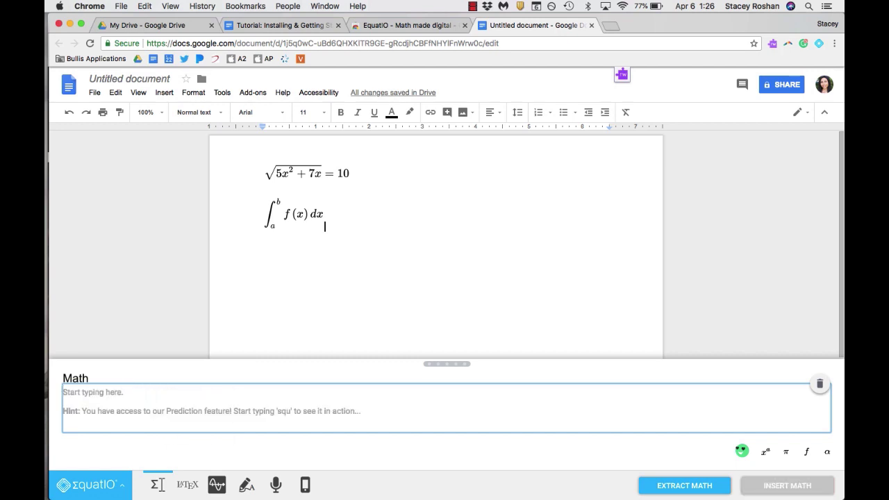
Insert carbon disulfide CS₂ from the chemistry predictions and start a new line.
type("carbon")
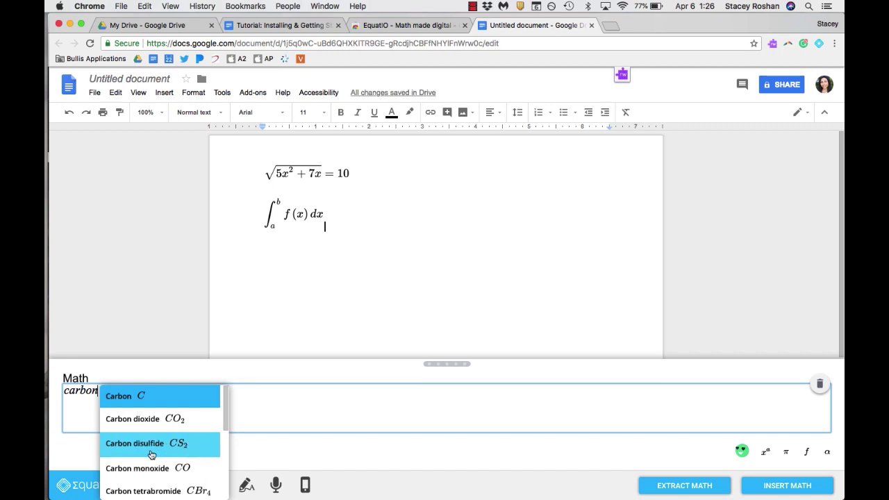
left_click(188, 449)
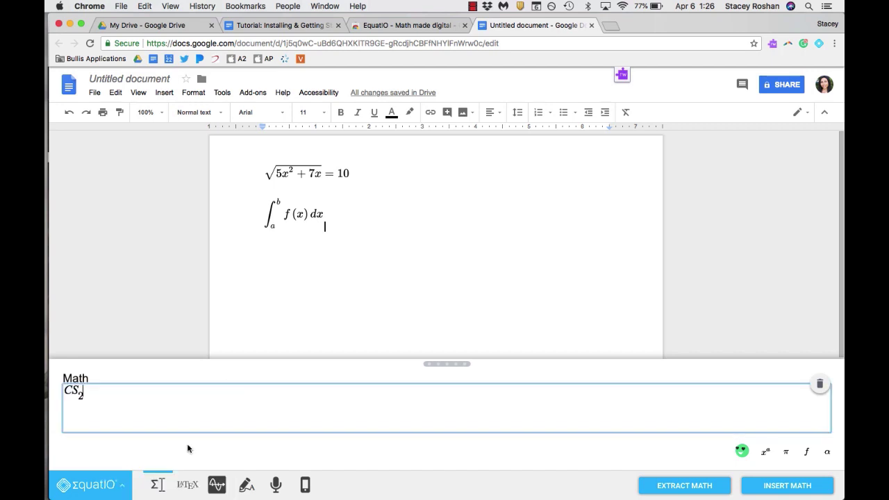
left_click(788, 494)
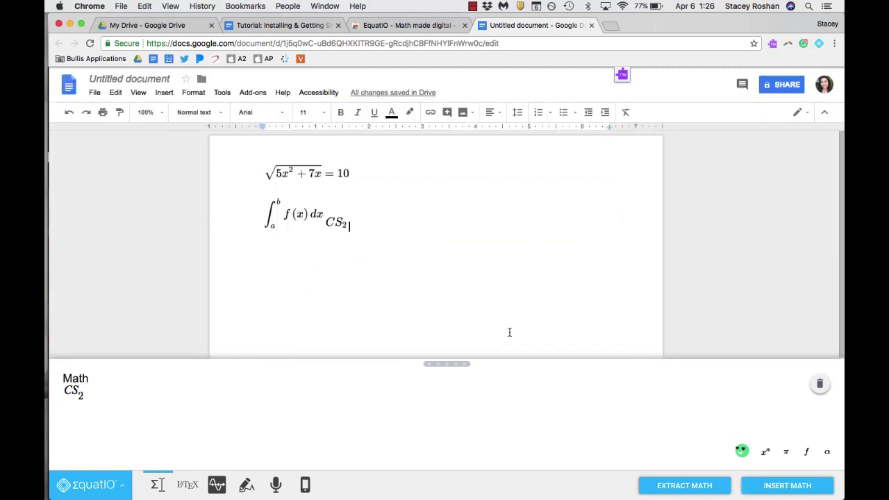
key("Return")
Handwrite x² + 5x on EquatIO's handwriting recognition grid.
left_click(107, 401)
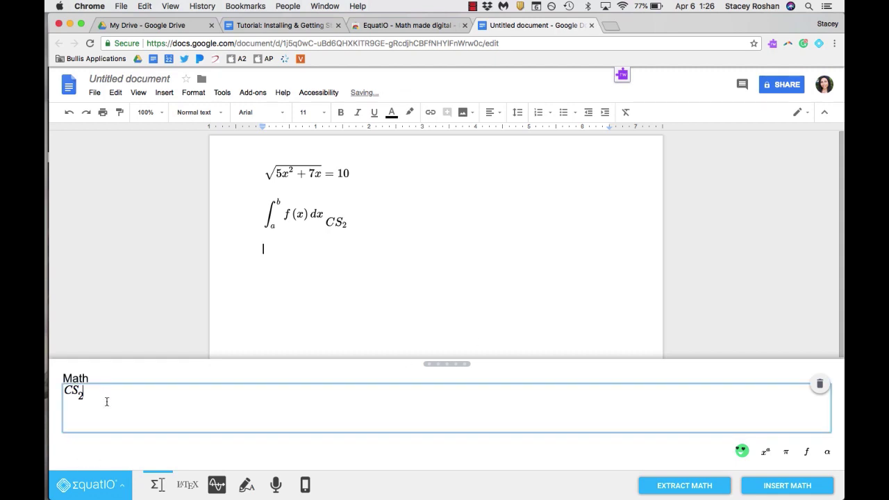
left_click(246, 485)
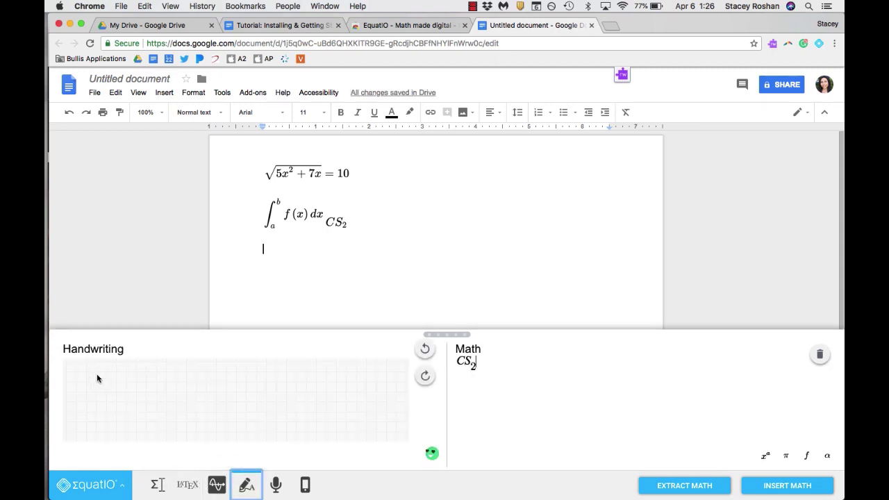
left_click_drag(94, 375, 128, 408)
left_click_drag(129, 375, 96, 408)
mouse_move(136, 381)
left_mouse_down()
mouse_move(211, 394)
mouse_move(200, 405)
left_mouse_up()
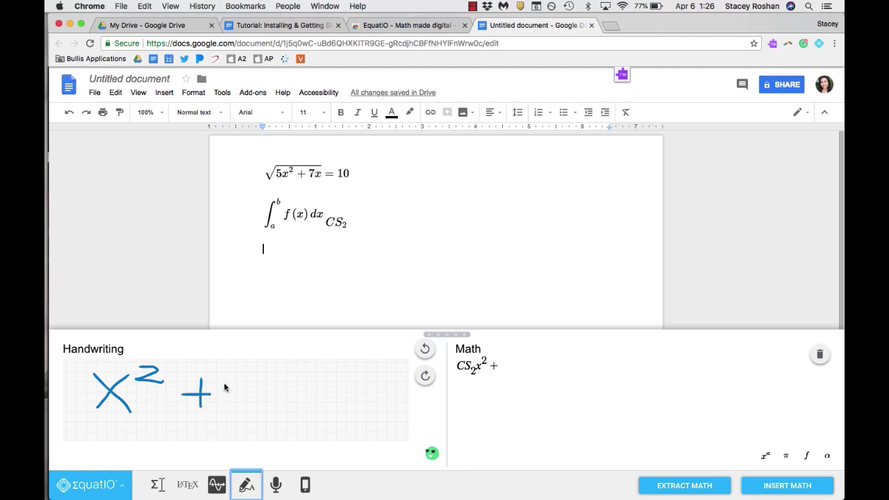
mouse_move(224, 377)
left_mouse_down()
mouse_move(222, 409)
mouse_move(255, 385)
mouse_move(286, 411)
mouse_move(259, 416)
left_mouse_up()
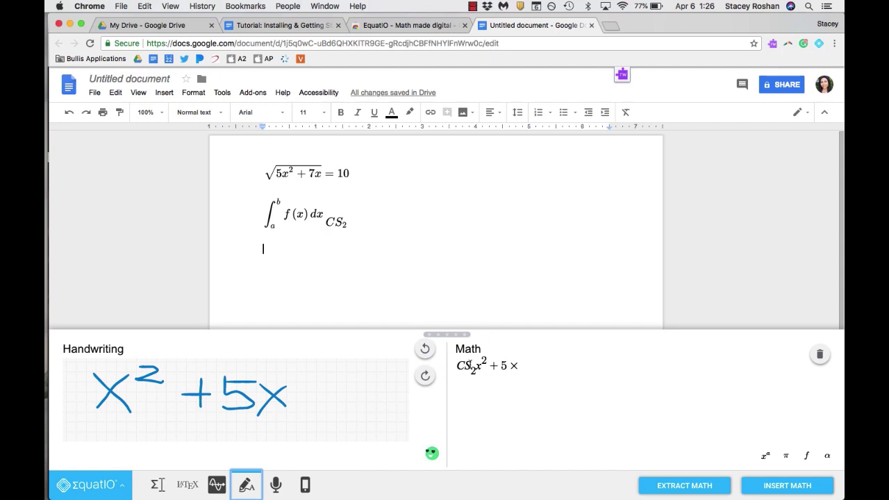
Remove the leftover CS₂ and stray × from the result, then insert x² + 5x.
left_click(474, 366)
key("BackSpace")
key("BackSpace")
key("BackSpace")
left_click(532, 365)
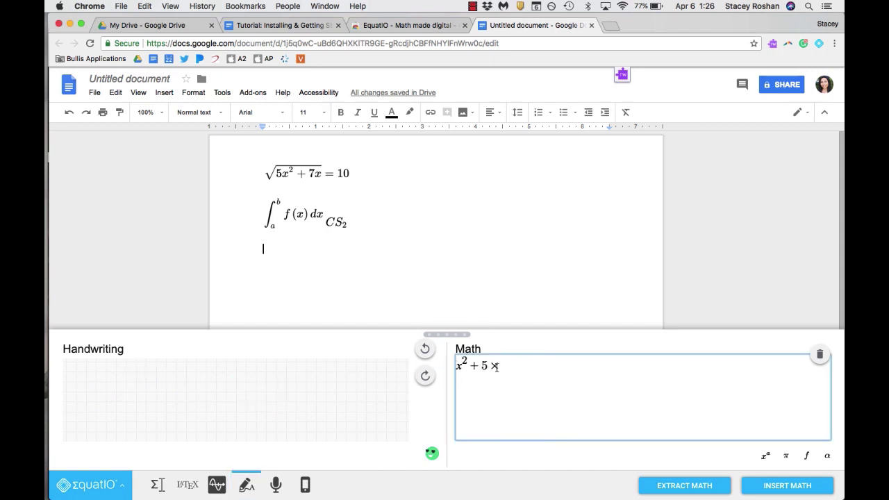
key("BackSpace")
left_click(794, 488)
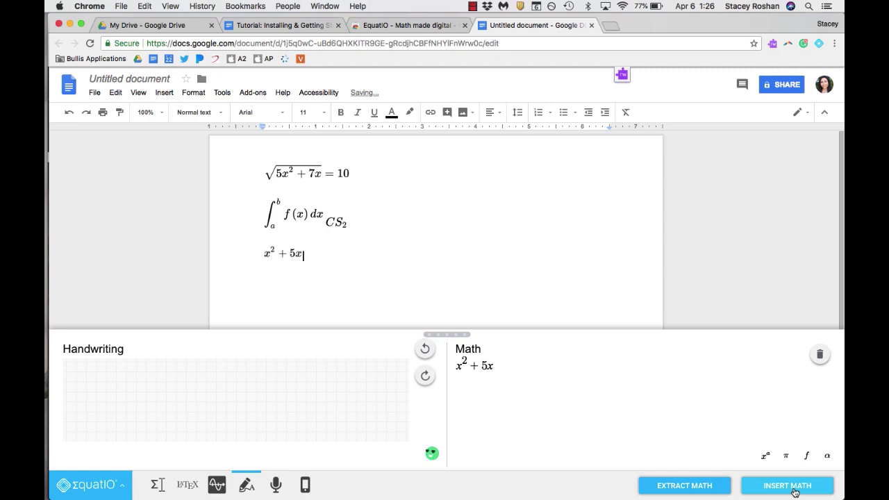
Dictate 'square root of 15 plus x cubed', drop the old x² + 5x, and insert √15 + x³.
left_click(275, 490)
left_click(425, 379)
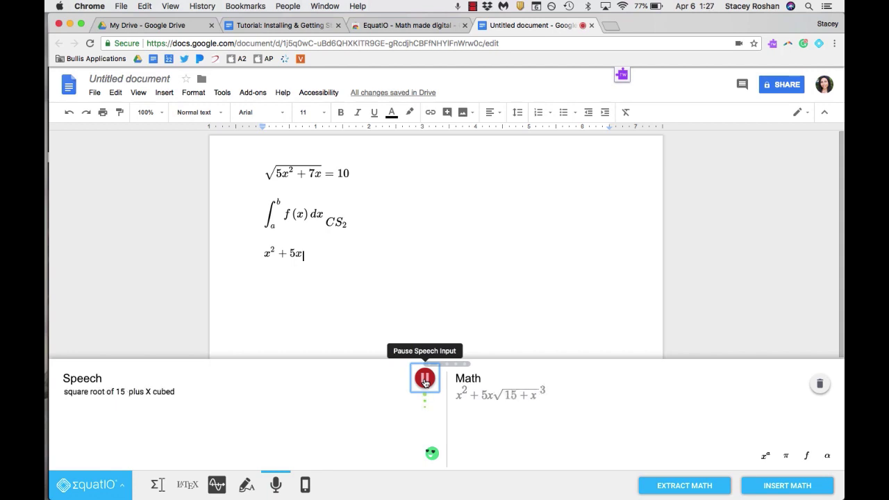
left_click(426, 379)
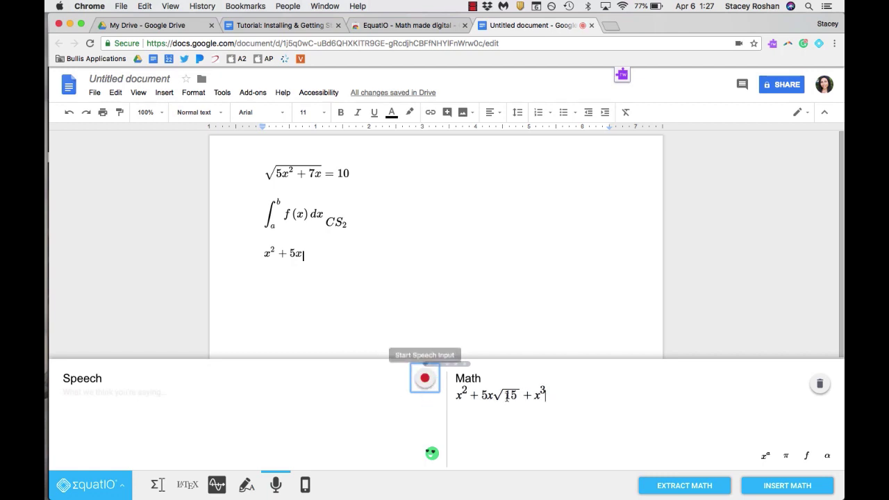
left_click_drag(495, 396, 456, 395)
key("BackSpace")
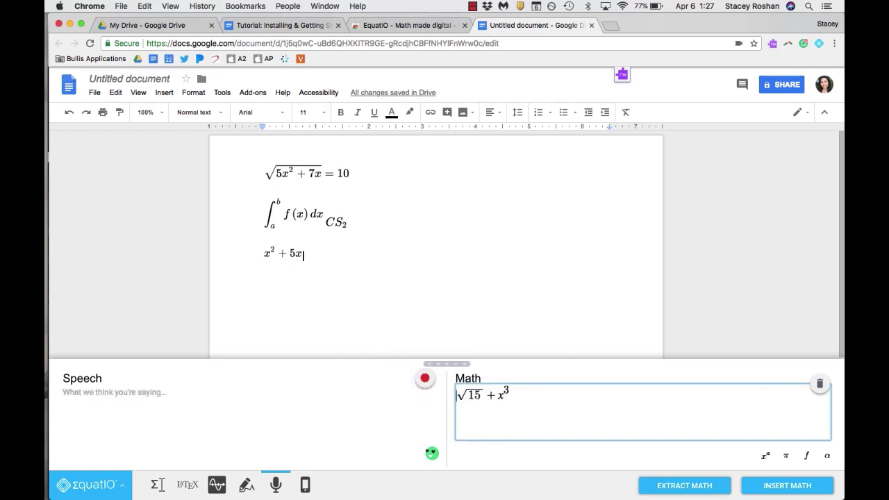
left_click(791, 489)
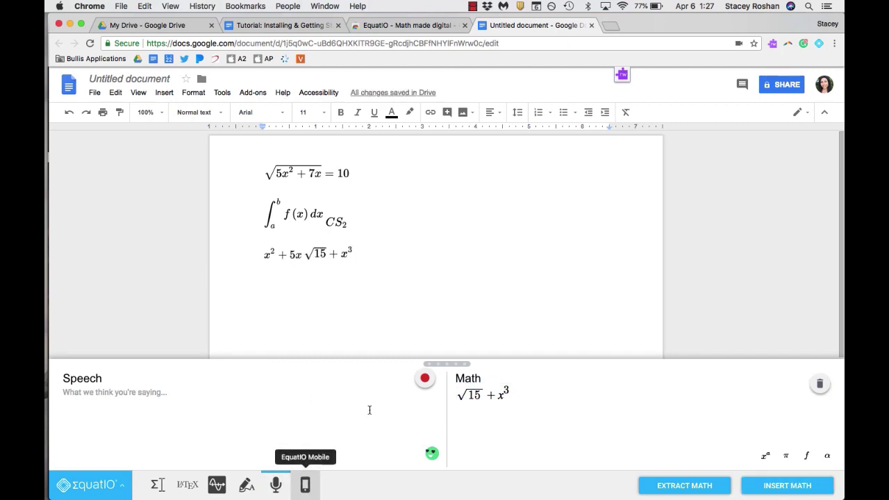
key("Return")
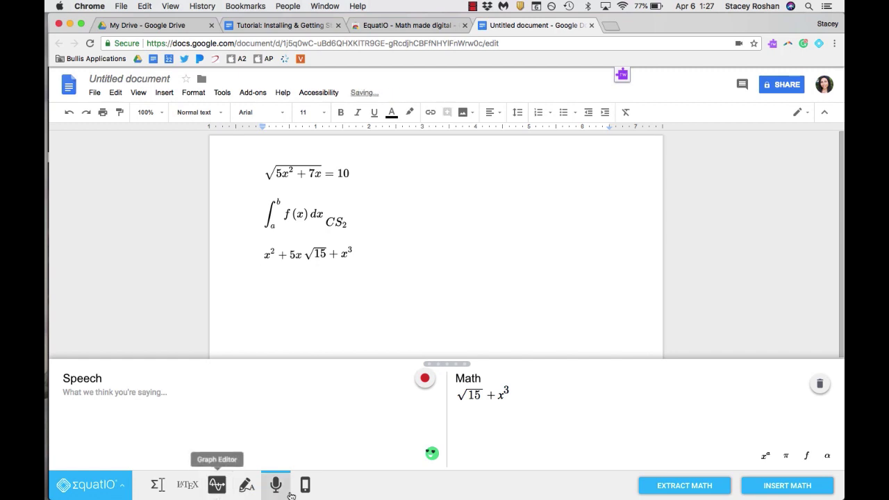
Draw (x³ + 7)/√(x² + 8) on the phone via EquatIO Mobile and submit it to the document.
left_click(305, 486)
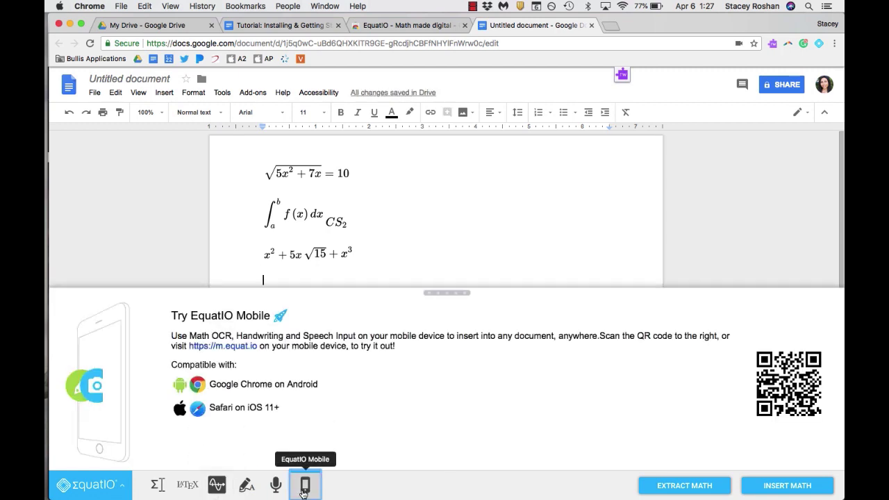
left_click(622, 7)
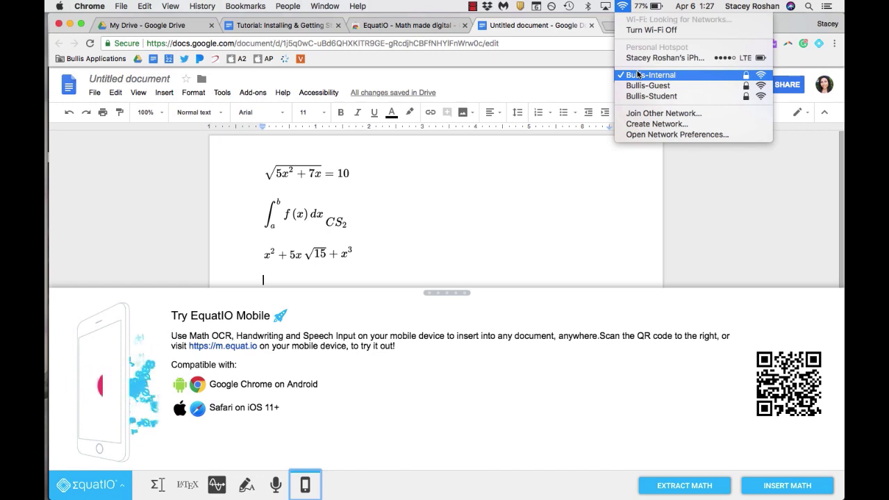
left_click(624, 8)
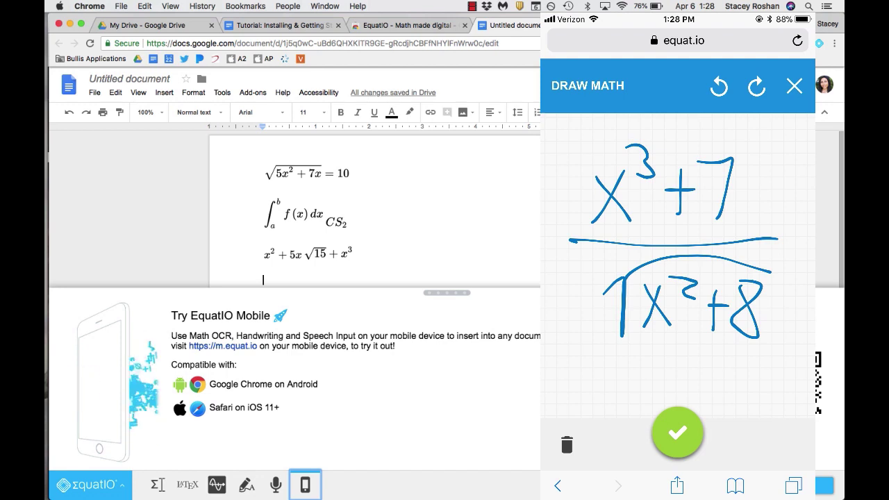
left_click(677, 433)
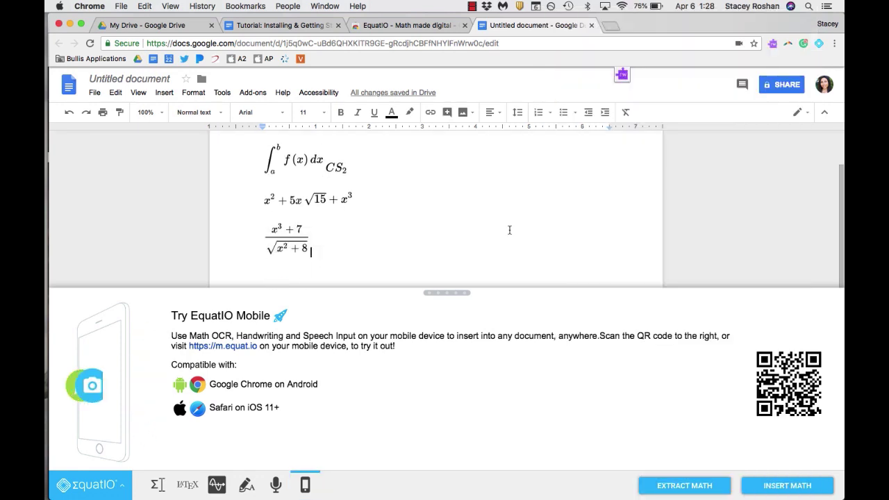
scroll(401, 195, "down", 1)
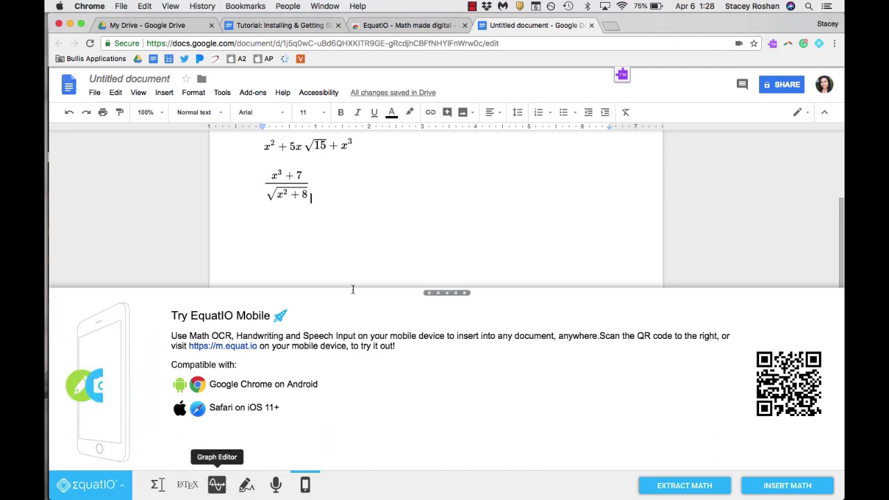
Insert an EquatIO graph of √15 + x³ on the empty line below the fraction.
left_click(317, 219)
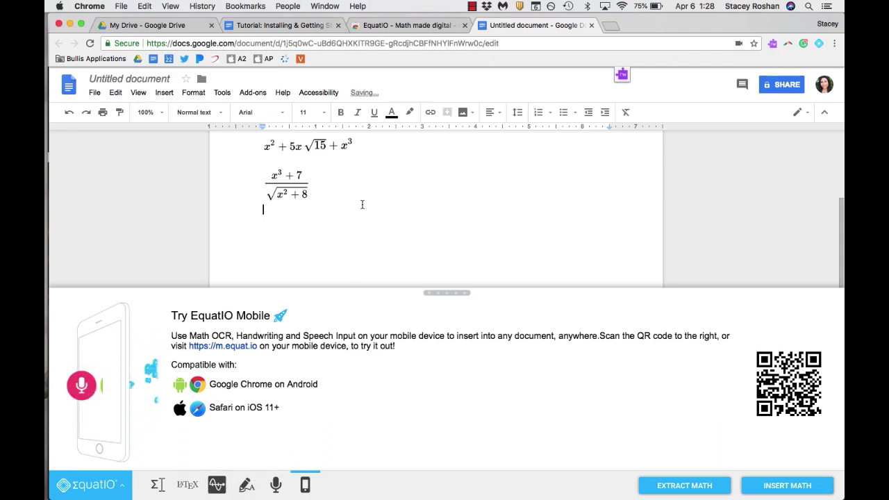
left_click(211, 489)
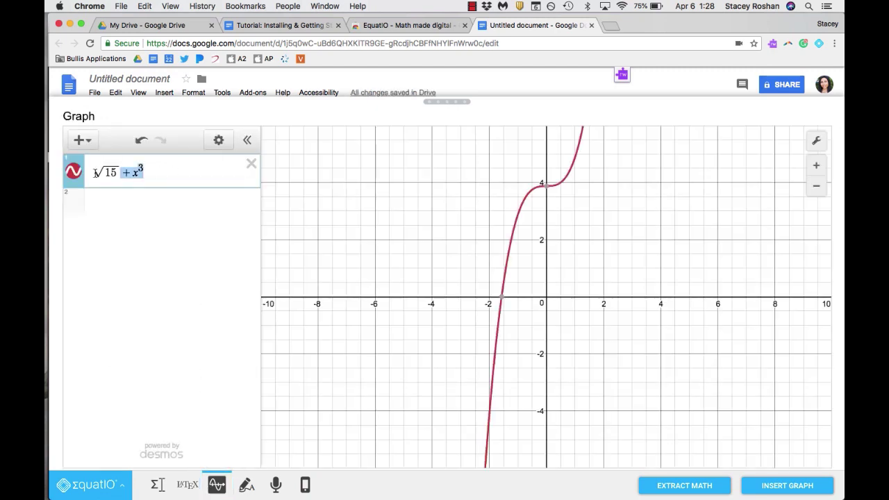
left_click(778, 486)
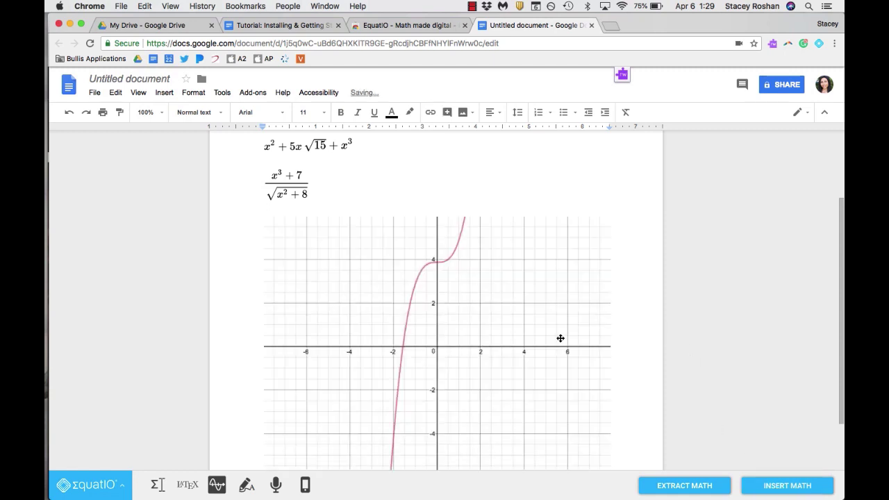
Crop away the lower and right portions of the √15 + x³ graph image.
left_click(560, 341)
scroll(563, 378, "down", 1)
scroll(566, 387, "down", 2)
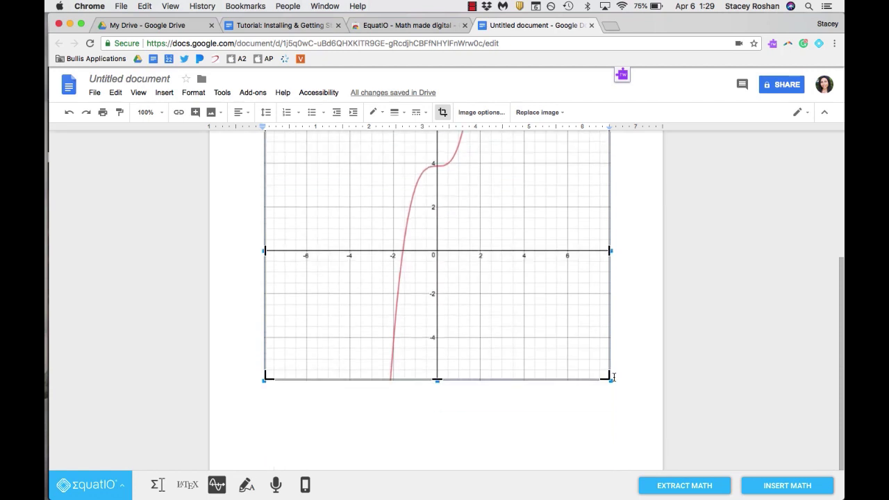
left_click_drag(614, 378, 524, 293)
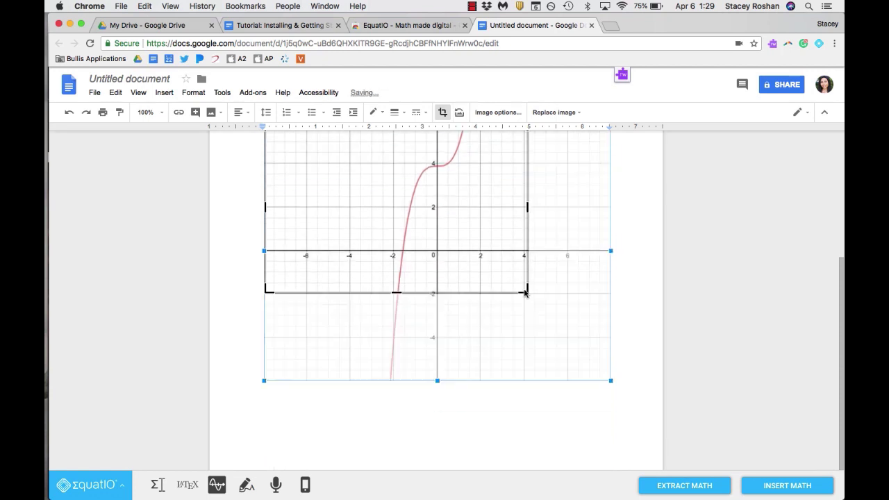
left_click(639, 341)
Crop the graph again to trim its left side, leaving the bend near the origin.
scroll(590, 323, "up", 2)
left_click(505, 306)
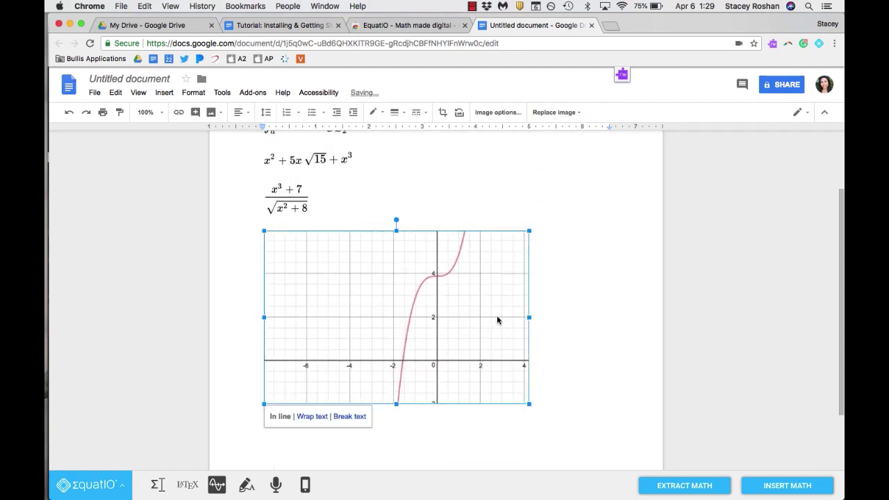
double_click(342, 312)
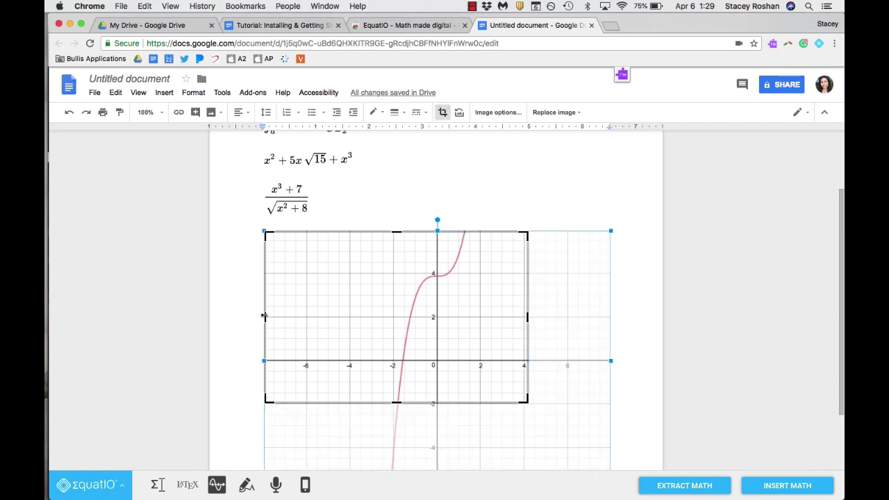
left_click_drag(265, 317, 350, 316)
left_click(455, 206)
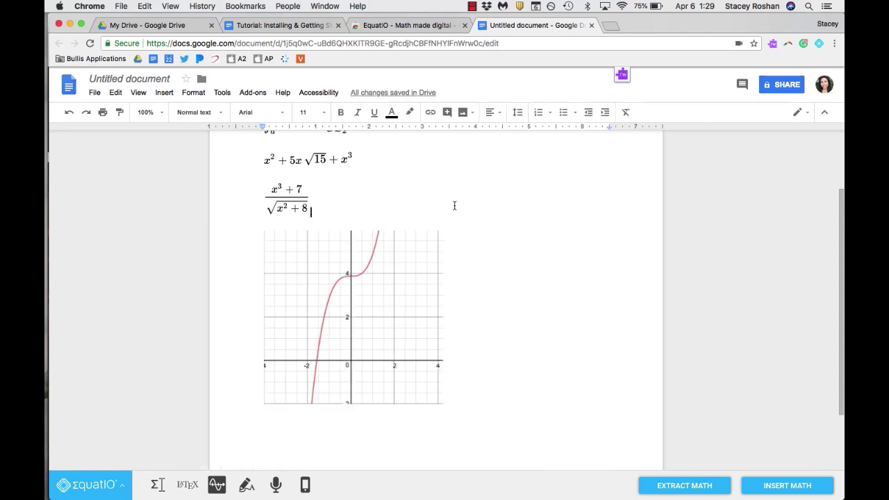
scroll(455, 205, "up", 3)
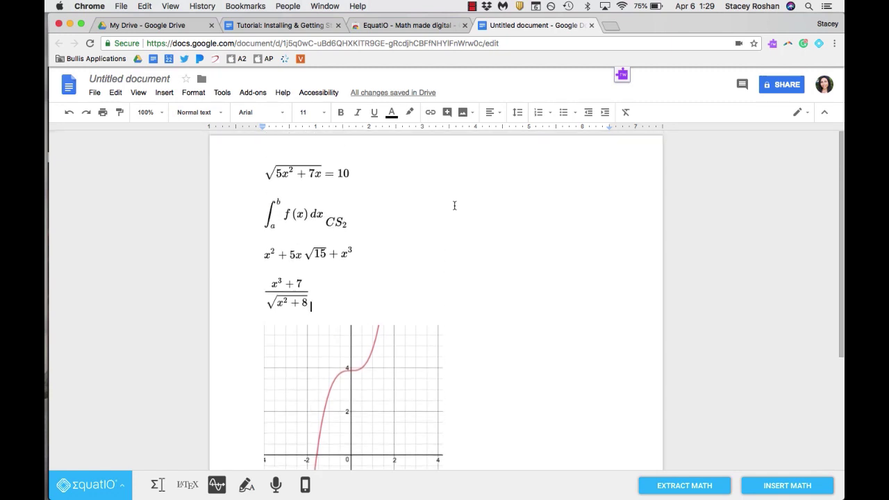